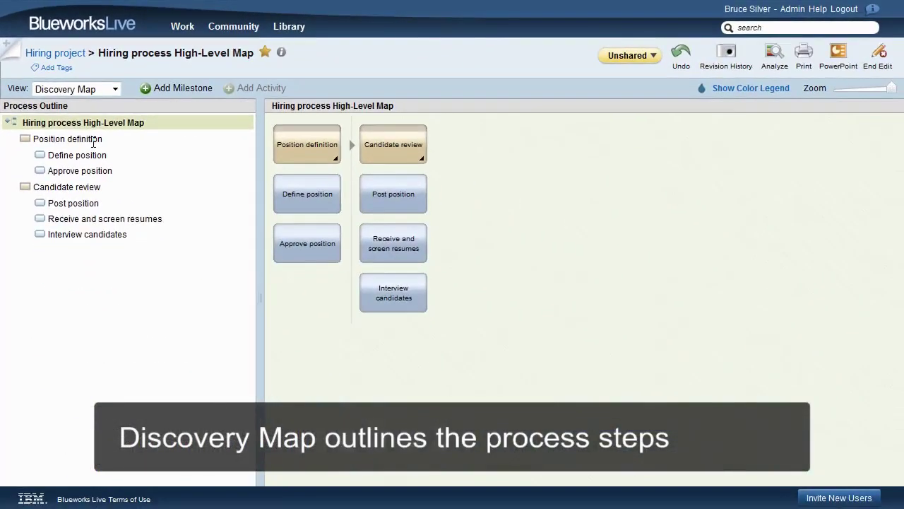
# Review the Position definition and Candidate review milestones and their activities in the process outline
pyautogui.click(93, 143)
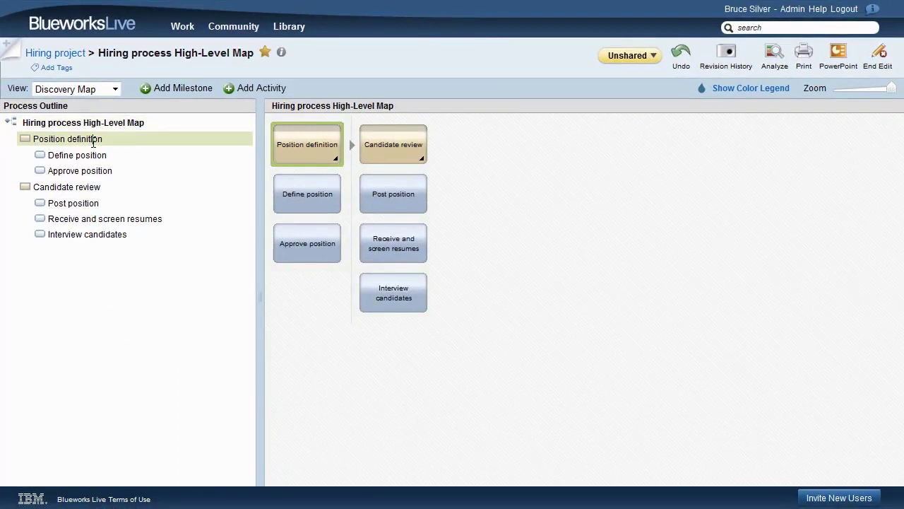
pyautogui.click(92, 155)
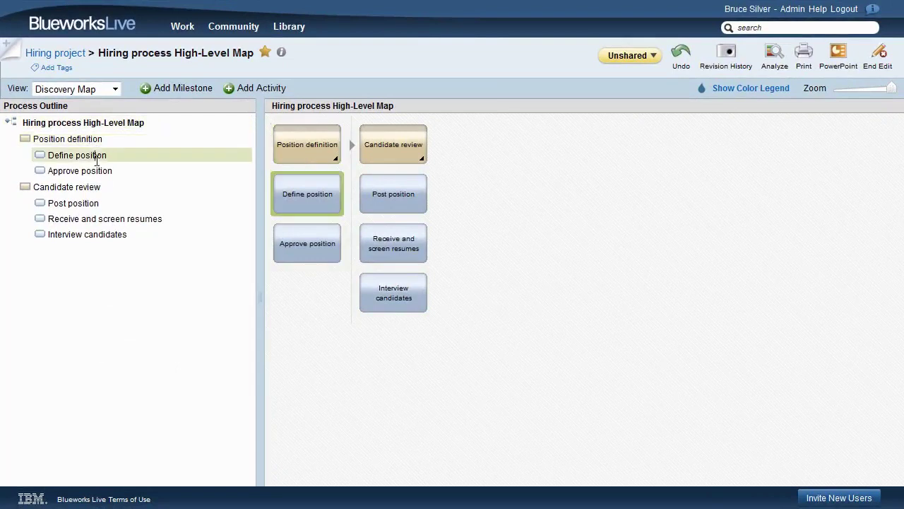
pyautogui.click(97, 171)
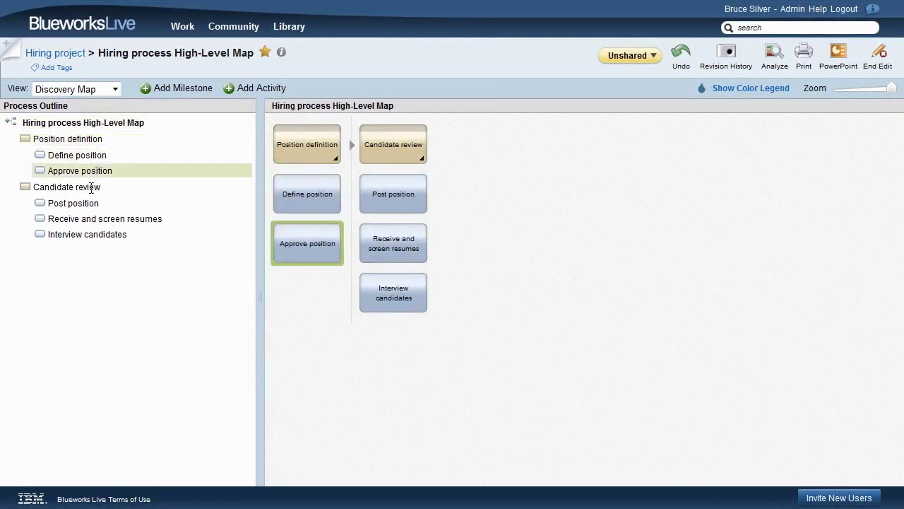
pyautogui.click(92, 186)
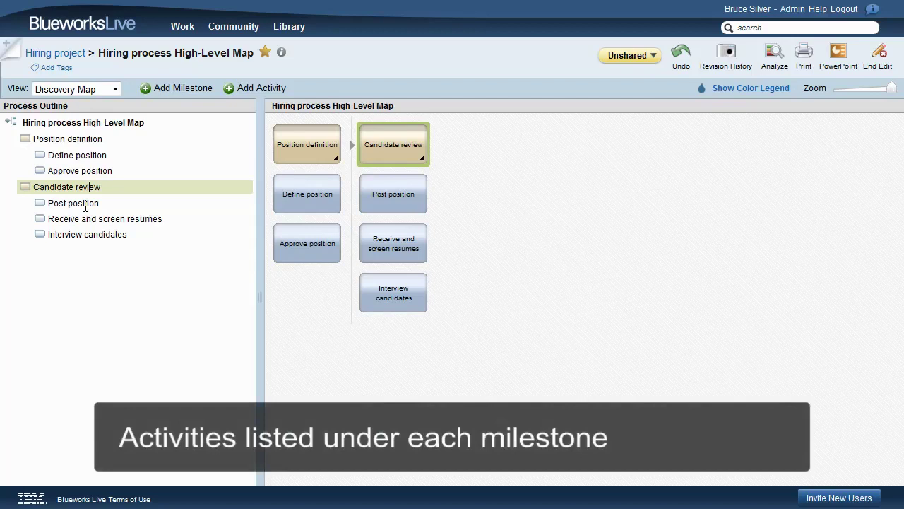
pyautogui.click(85, 204)
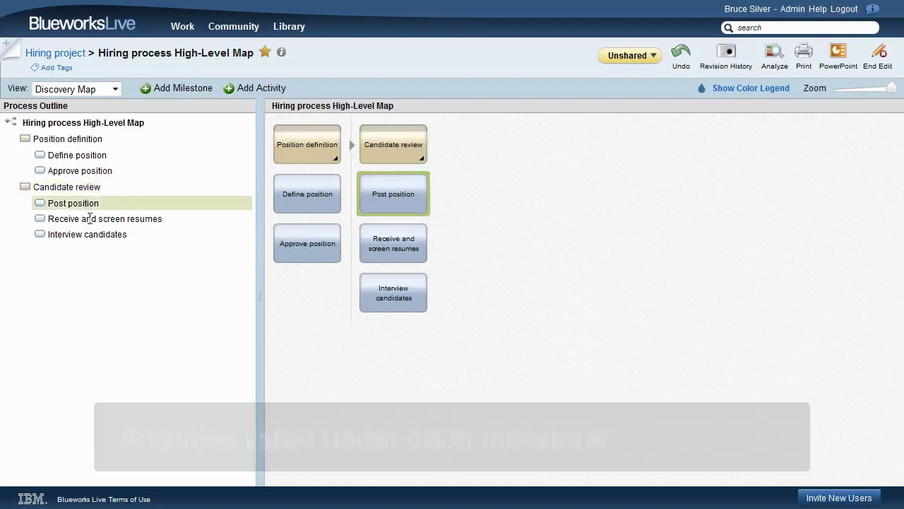
pyautogui.click(91, 219)
# Add a milestone named "Offer" after the Interview candidates activity in the process outline
pyautogui.click(93, 233)
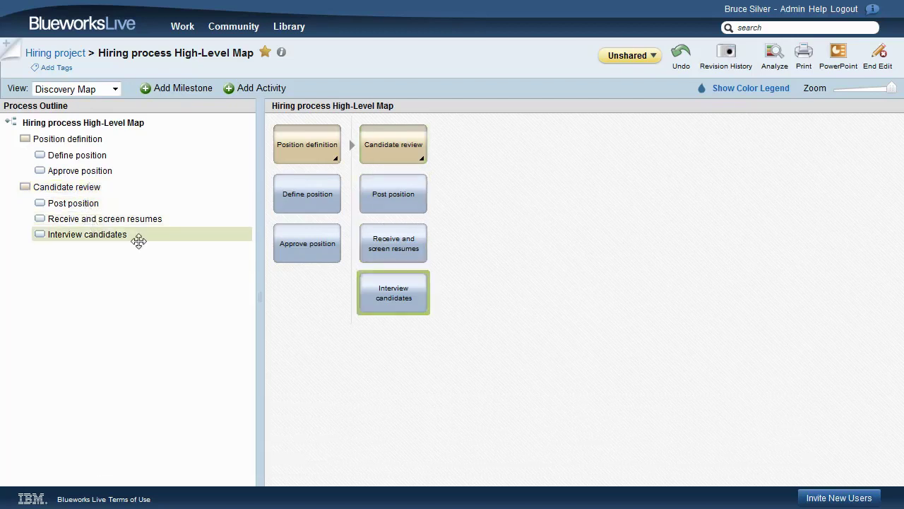
pyautogui.press('Return')
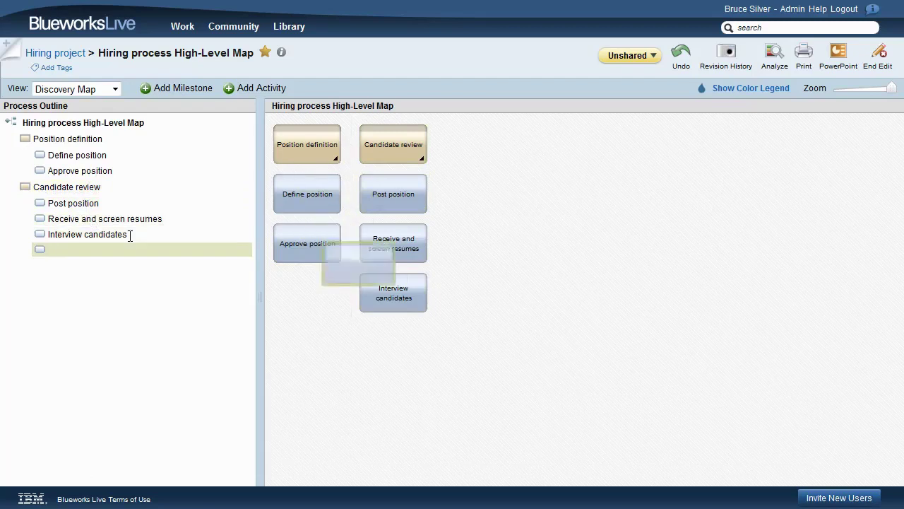
pyautogui.hotkey('shift', 'Tab')
pyautogui.write('O')
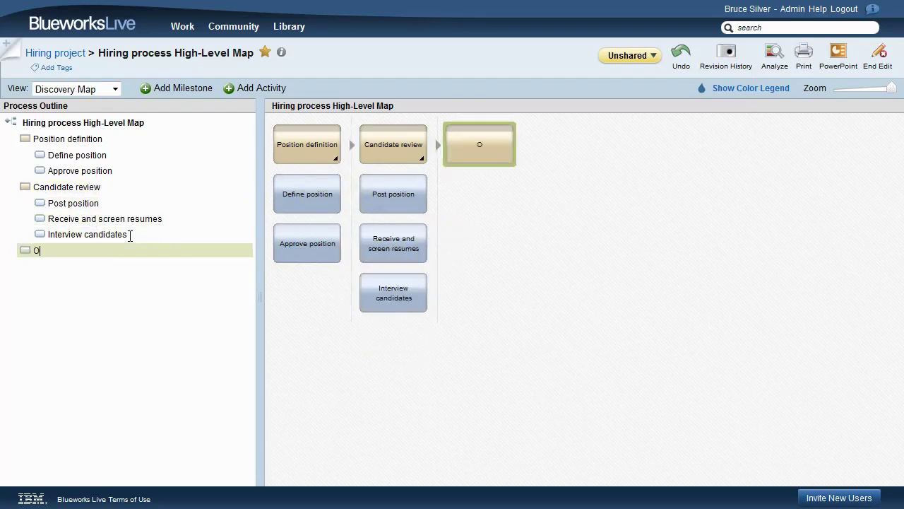
pyautogui.write('ffer')
# Add the activities "Select top candidate", "Make offer" and "Negotiate terms" under the Offer milestone
pyautogui.press('Return')
pyautogui.press('Tab')
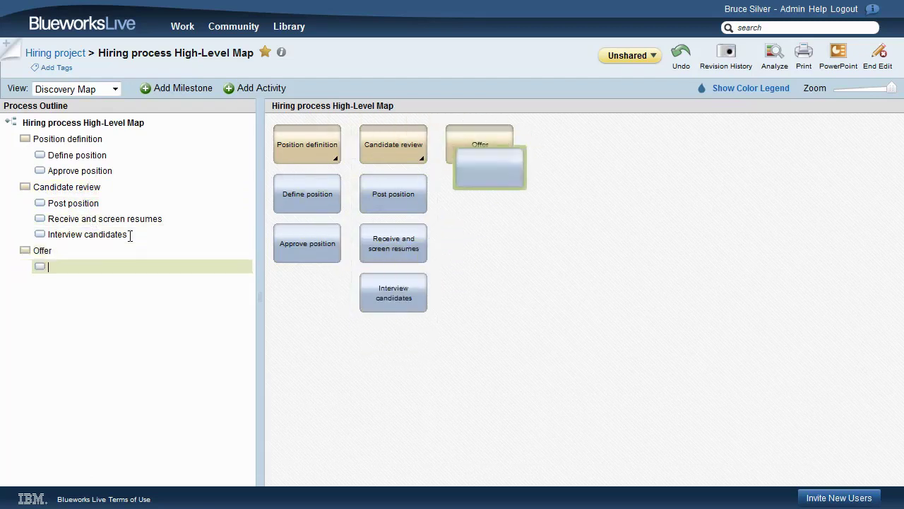
pyautogui.write('Select top candidate')
pyautogui.press('Return')
pyautogui.write('Make offer')
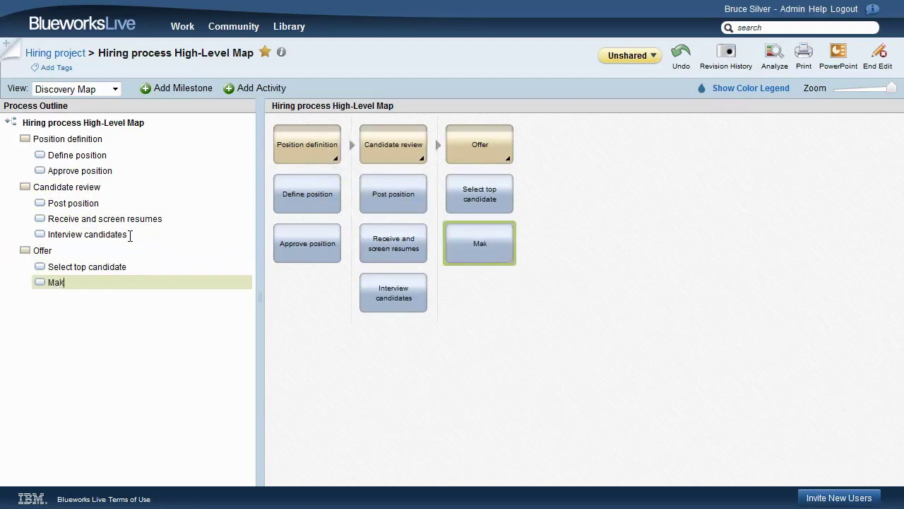
pyautogui.press('Return')
pyautogui.write('Negotiate terms')
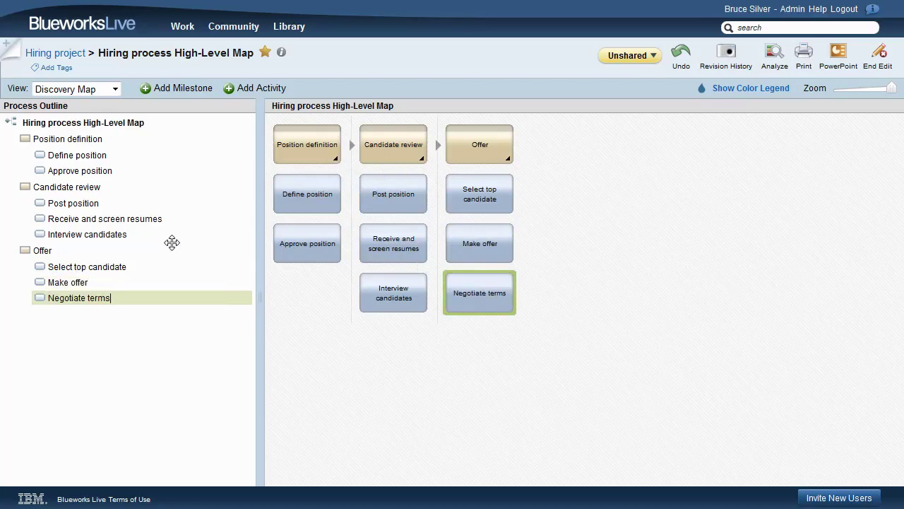
# Switch to the Process Diagram view and generate the diagram from the discovery map
pyautogui.click(115, 89)
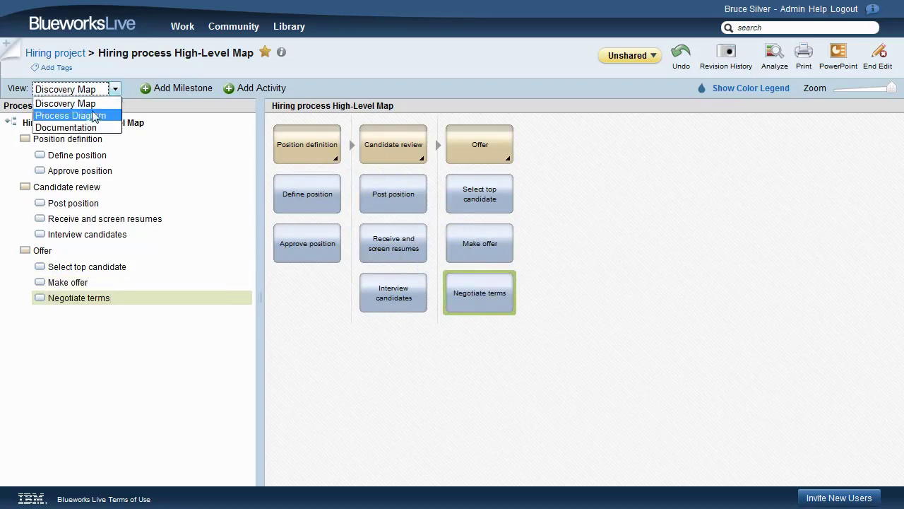
pyautogui.click(94, 116)
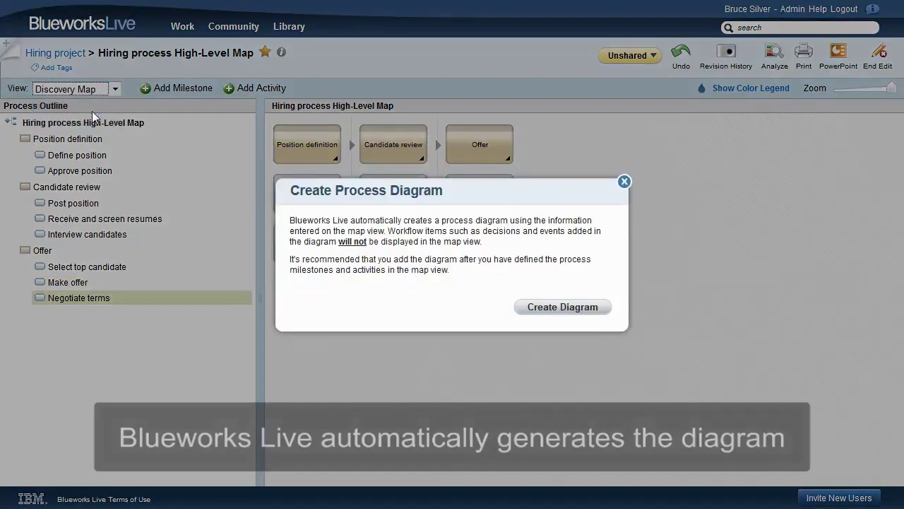
pyautogui.click(563, 307)
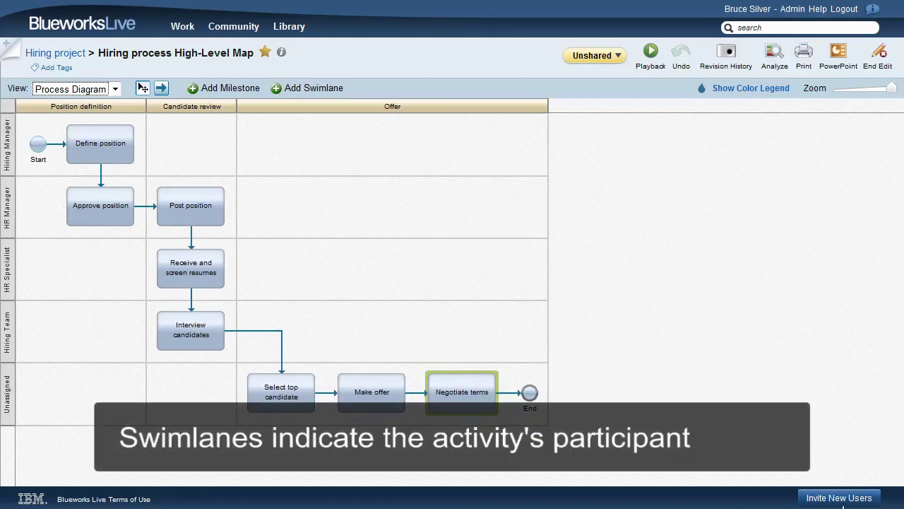
# Assign Hiring Manager as the participant of the Select top candidate activity in its details
pyautogui.rightClick(276, 399)
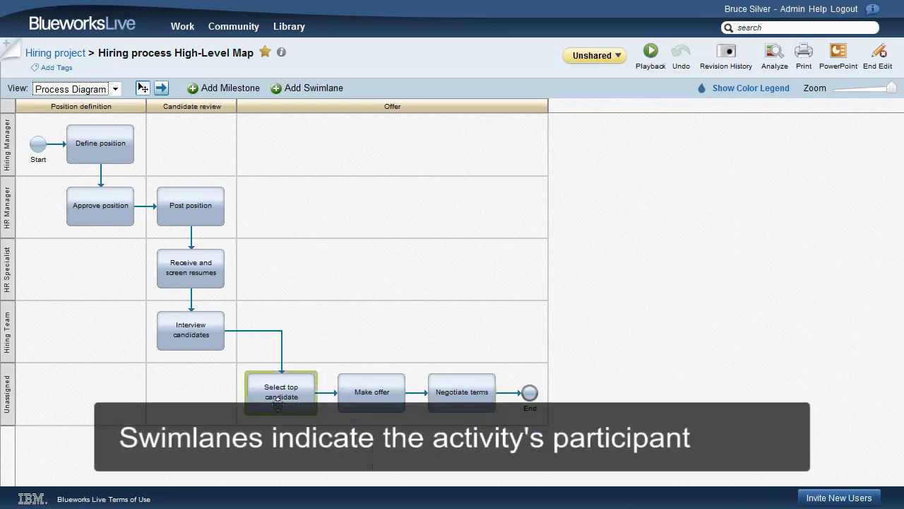
pyautogui.click(306, 291)
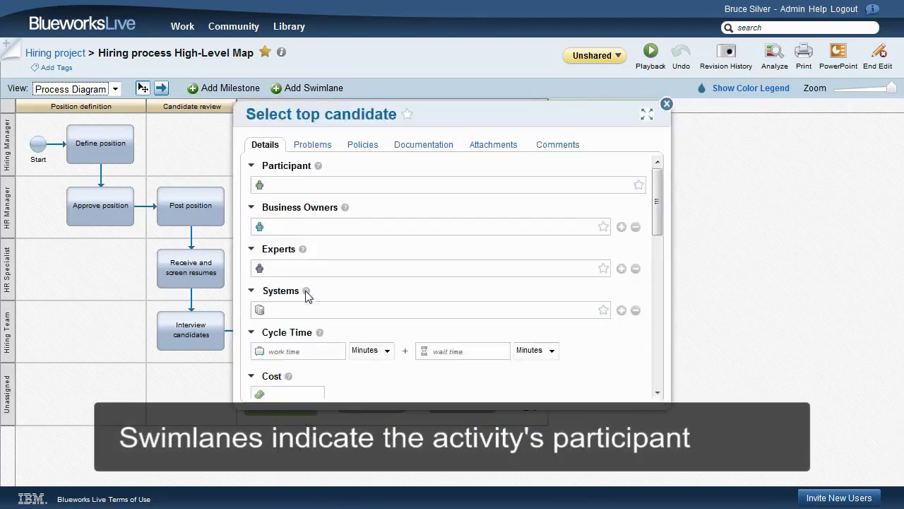
pyautogui.click(492, 183)
pyautogui.write('hi')
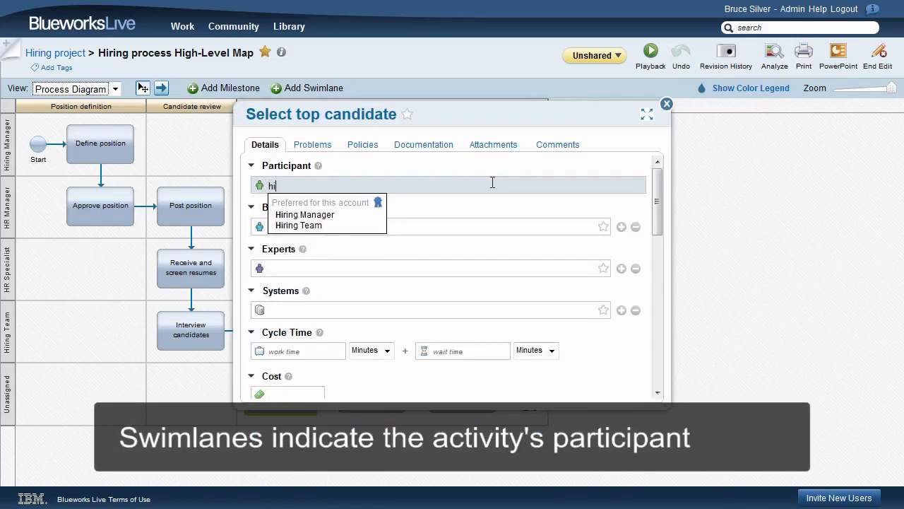
pyautogui.click(325, 215)
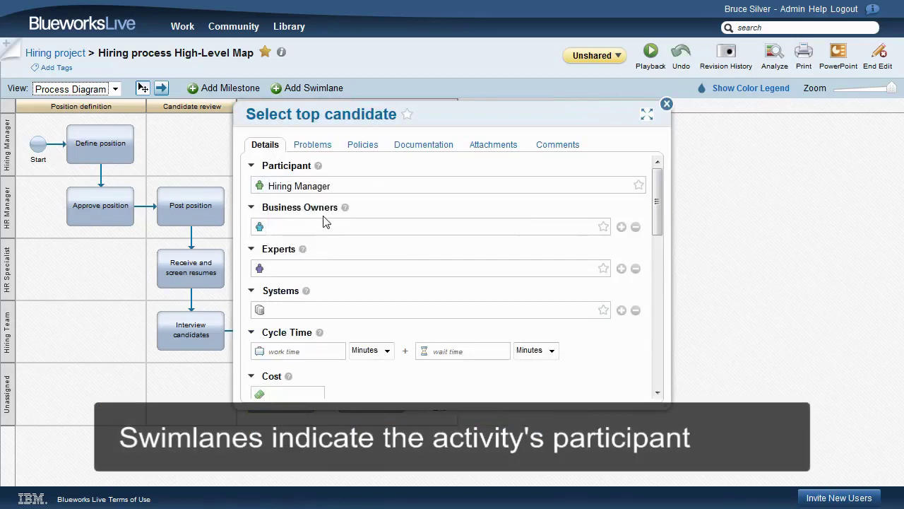
pyautogui.click(667, 104)
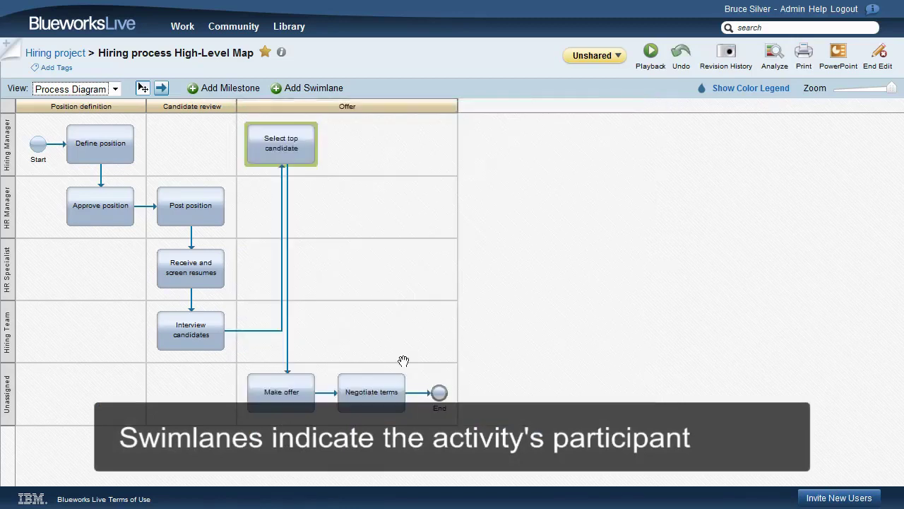
# Move the Make offer activity to the HR Manager swimlane and Negotiate terms to the Hiring Manager swimlane
pyautogui.click(297, 397)
pyautogui.moveTo(297, 397); pyautogui.dragTo(357, 212)
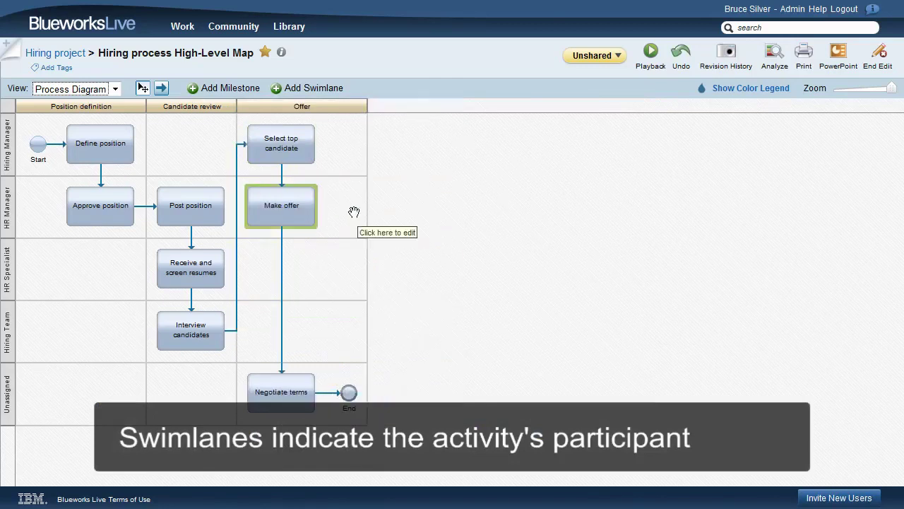
pyautogui.moveTo(295, 371); pyautogui.dragTo(358, 154)
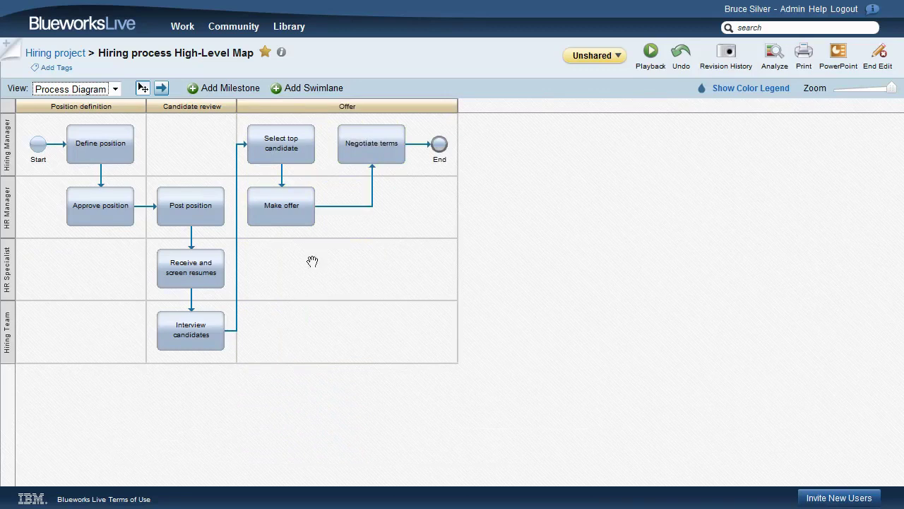
# Insert an exclusive gateway named "Approved?" between Approve position and Post position
pyautogui.click(140, 207)
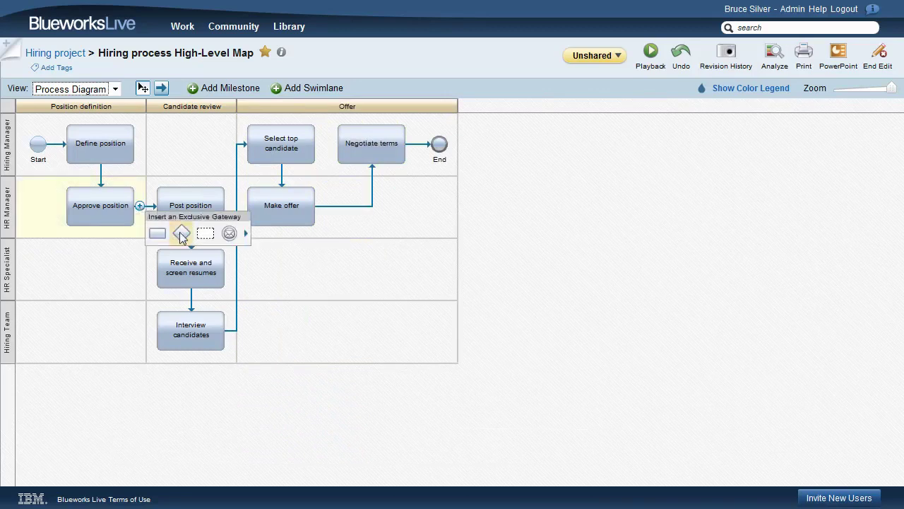
pyautogui.click(178, 234)
pyautogui.write('Approved?')
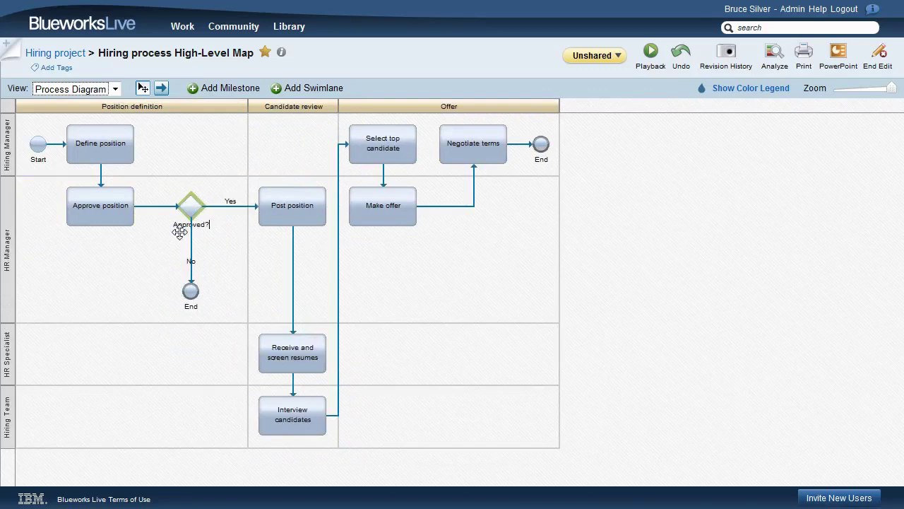
# Rename the gateway's No-branch end event "Position denied" and the end event following Negotiate terms "Hiring complete"
pyautogui.click(189, 307)
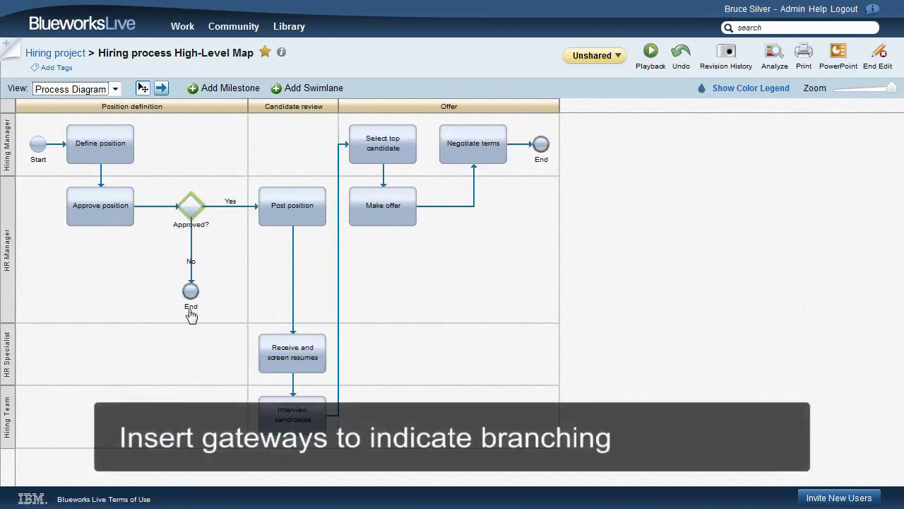
pyautogui.write('Position defined')
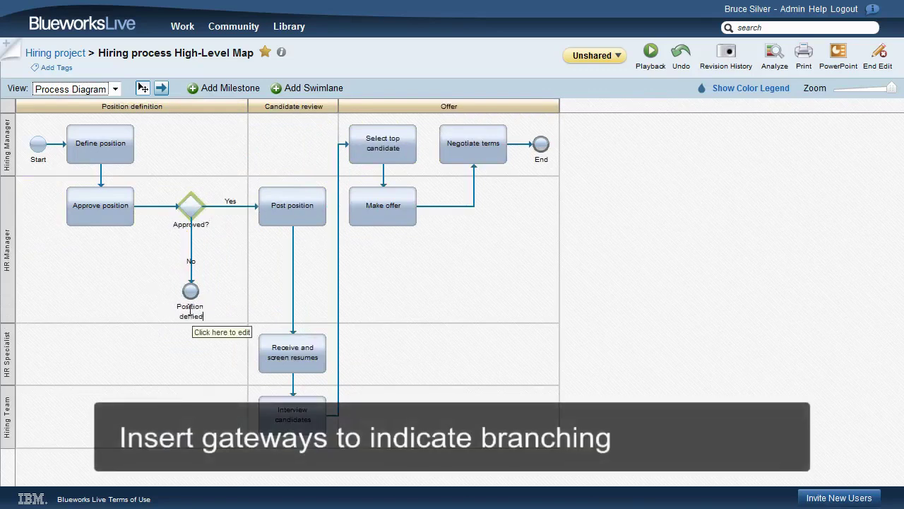
pyautogui.click(540, 160)
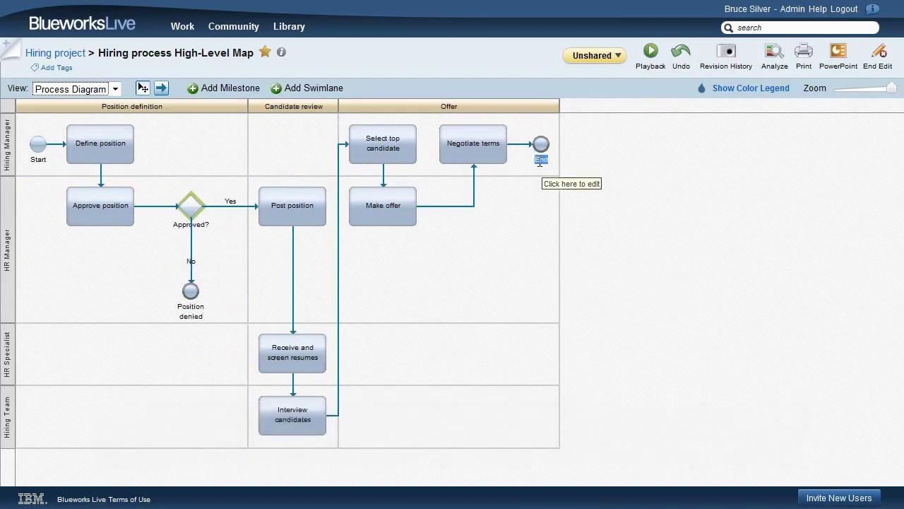
pyautogui.write('Hiring complete')
pyautogui.click(641, 247)
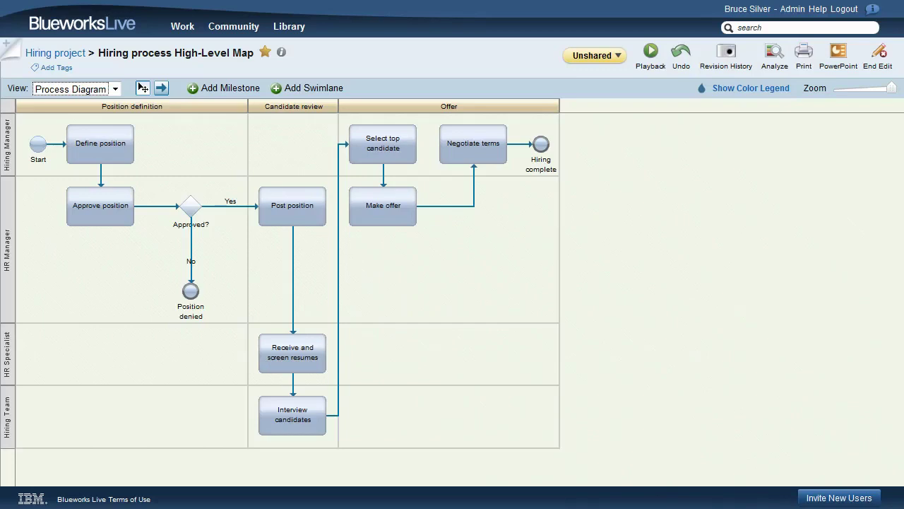
# Convert the Define position activity to a sub-process and name its inner activity "Specify duties and experience"
pyautogui.rightClick(128, 154)
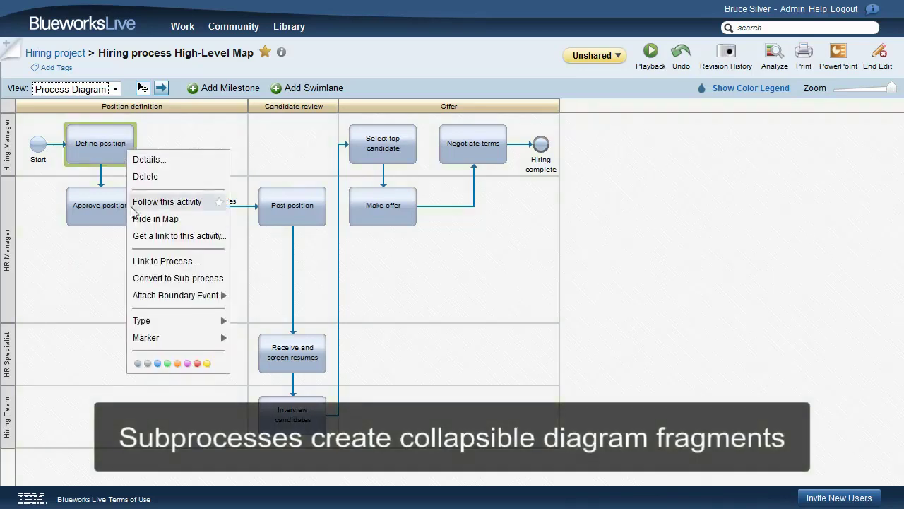
pyautogui.click(150, 278)
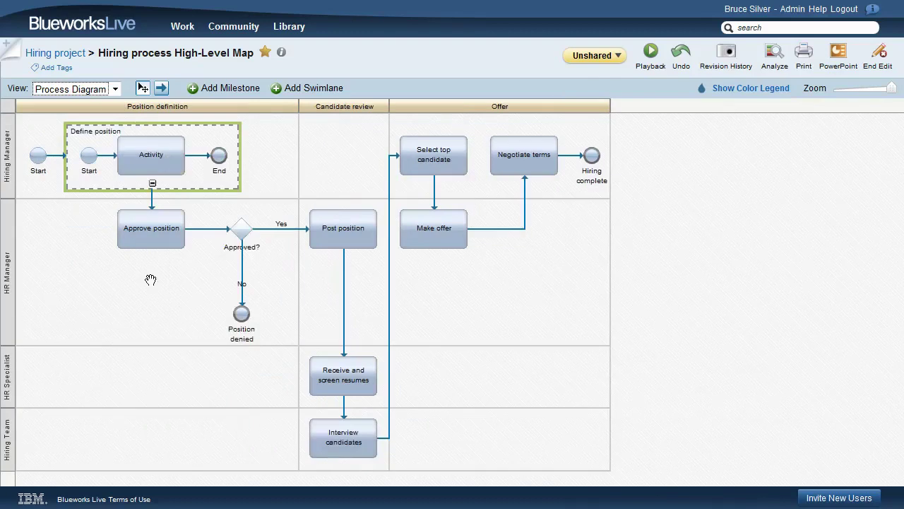
pyautogui.click(151, 162)
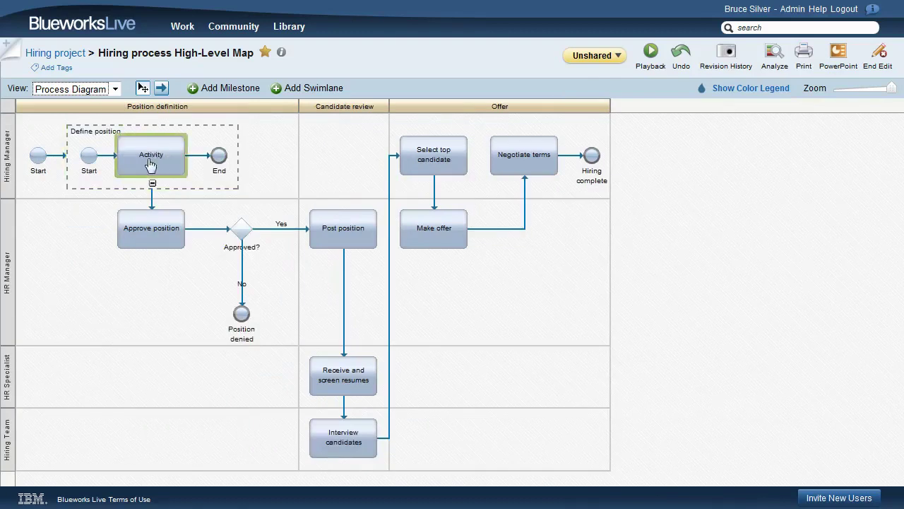
pyautogui.click(150, 162)
pyautogui.write('Specify duties and experience')
# Move Approve position into the Define position sub-process and insert an exclusive gateway named "Approved?" after it
pyautogui.moveTo(142, 242); pyautogui.dragTo(120, 244)
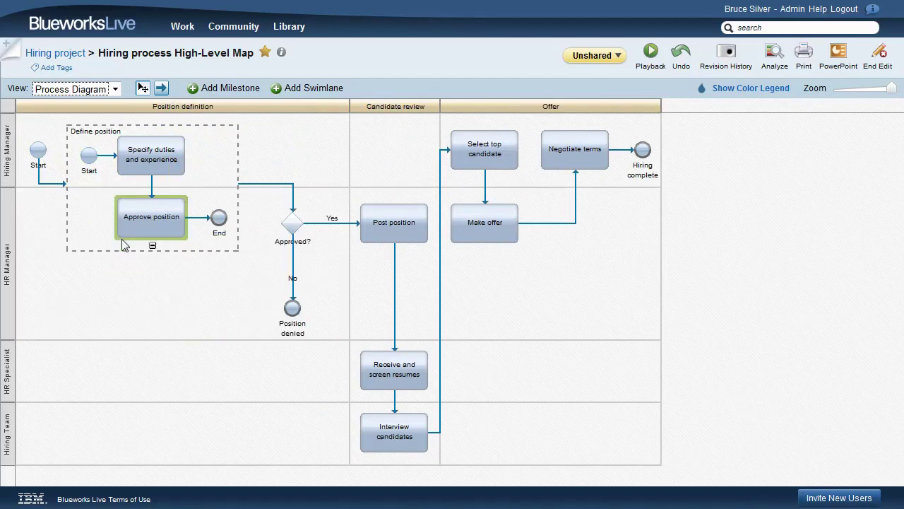
pyautogui.click(197, 217)
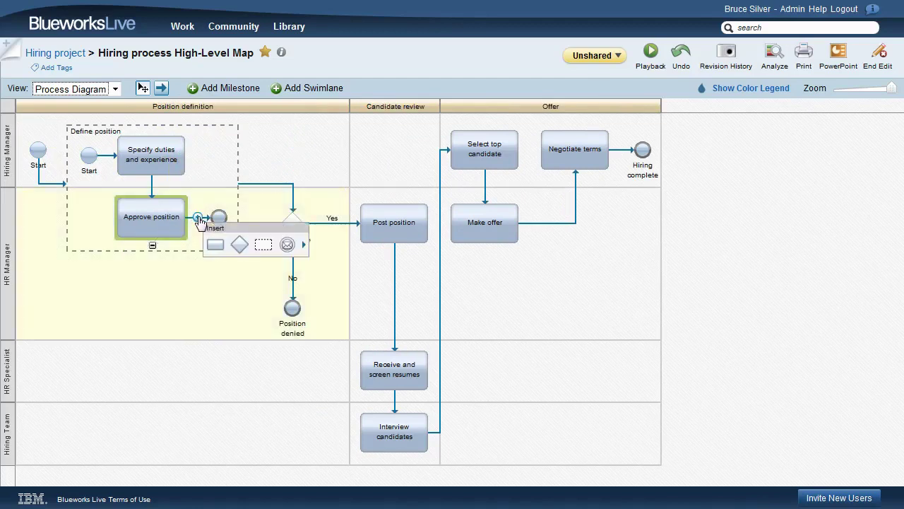
pyautogui.click(239, 245)
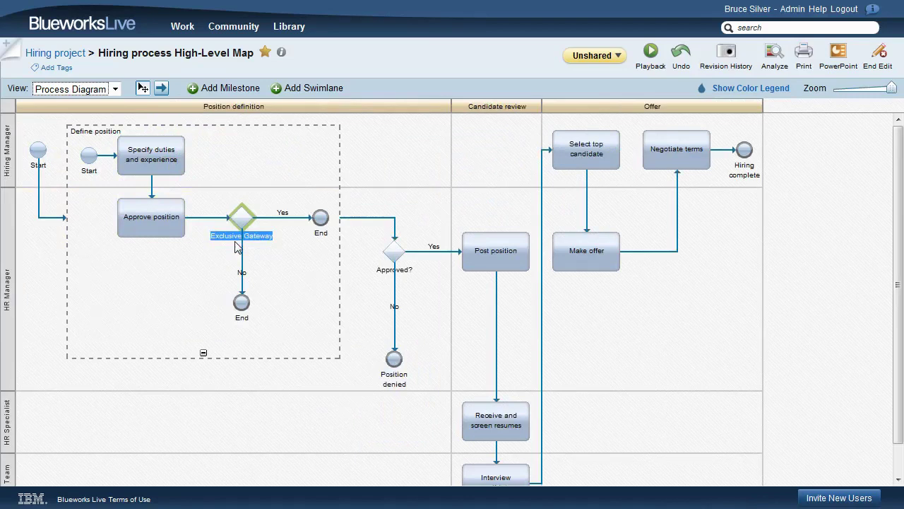
pyautogui.write('Approved?')
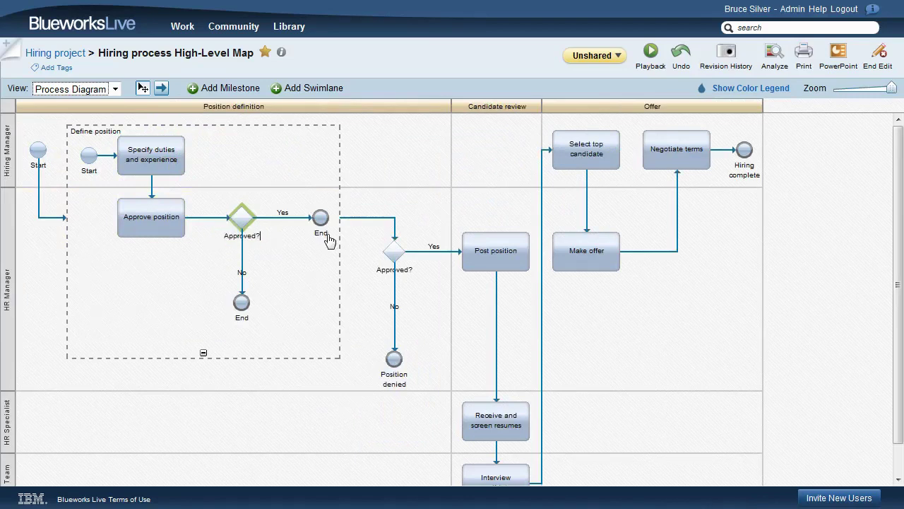
# Rename the sub-process end events "Approved" on the Yes branch and "Rejected" on the No branch
pyautogui.doubleClick(327, 237)
pyautogui.write('Approved')
pyautogui.doubleClick(244, 319)
pyautogui.write('Rejected')
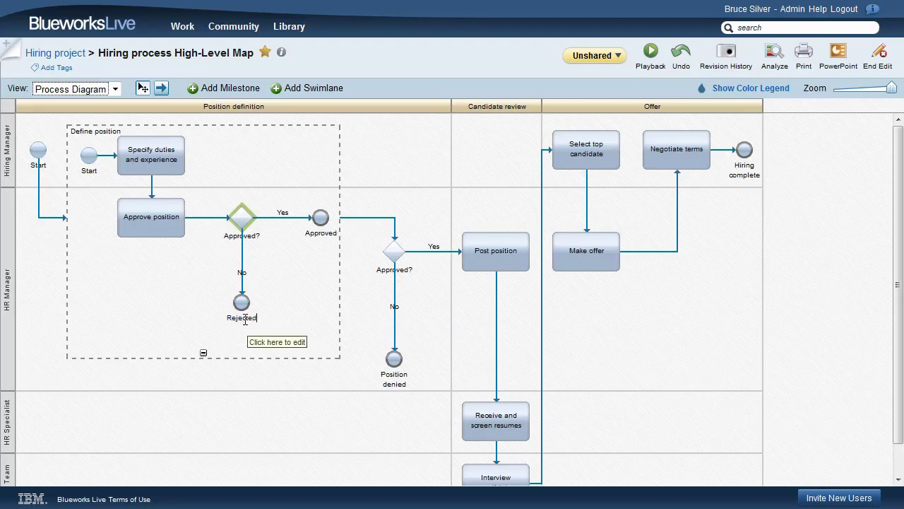
# Finish naming the Rejected end event, collapse the Define position sub-process and expand it again
pyautogui.press('Return')
pyautogui.click(202, 357)
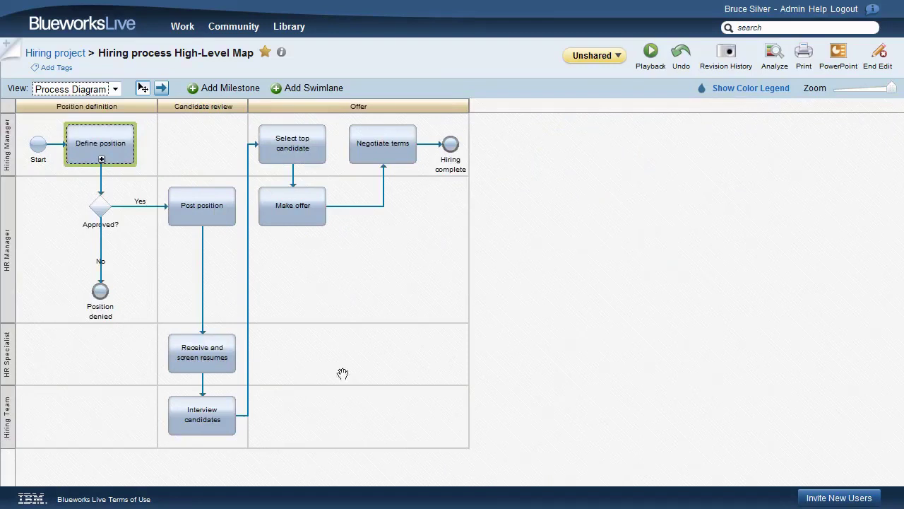
pyautogui.click(102, 160)
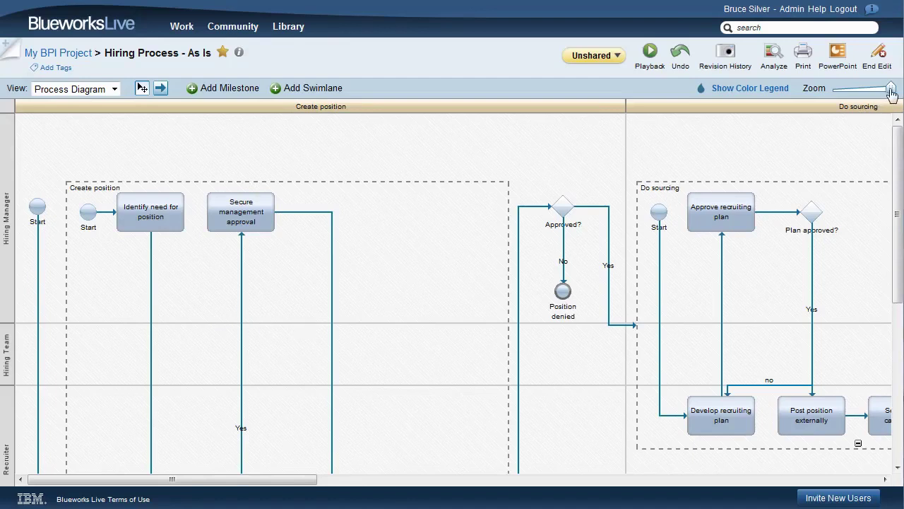
# Collapse the Do sourcing, Screen and interview, Select finalists, Make offer and Create position sub-processes in the Hiring Process - As Is diagram
pyautogui.moveTo(892, 94); pyautogui.dragTo(840, 108)
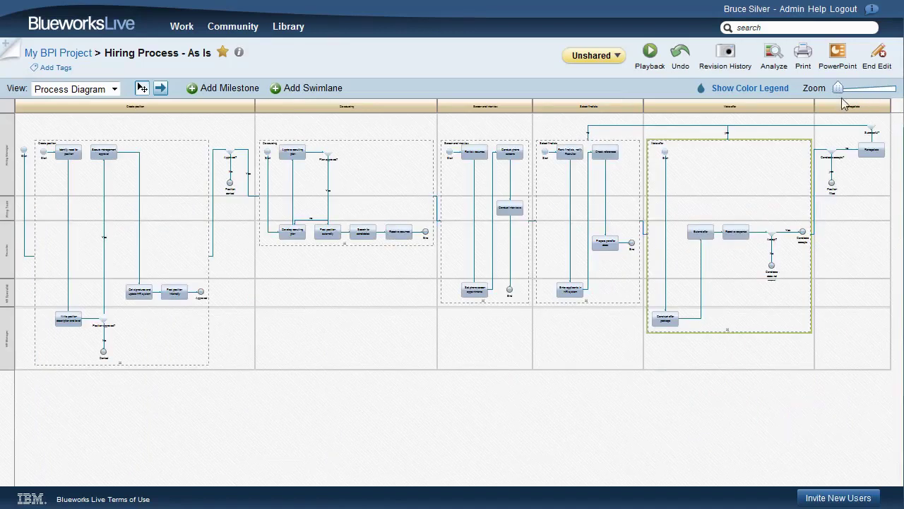
pyautogui.moveTo(838, 92); pyautogui.dragTo(892, 93)
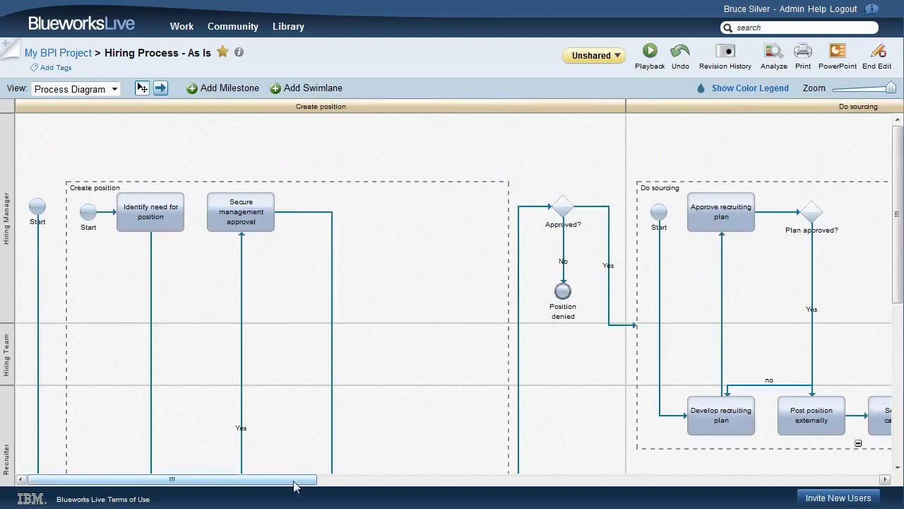
pyautogui.moveTo(297, 482); pyautogui.dragTo(578, 484)
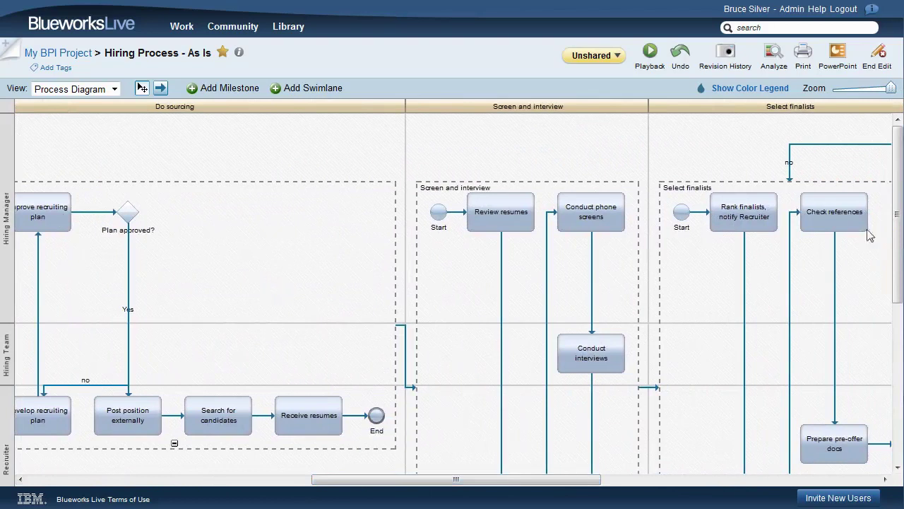
pyautogui.moveTo(897, 214)
pyautogui.mouseDown()
pyautogui.moveTo(898, 308)
pyautogui.moveTo(895, 225)
pyautogui.mouseUp()
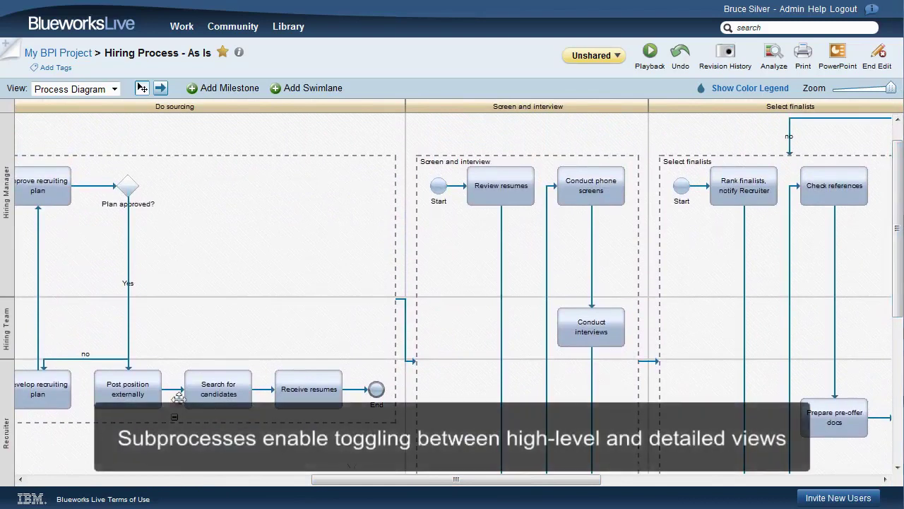
pyautogui.click(175, 421)
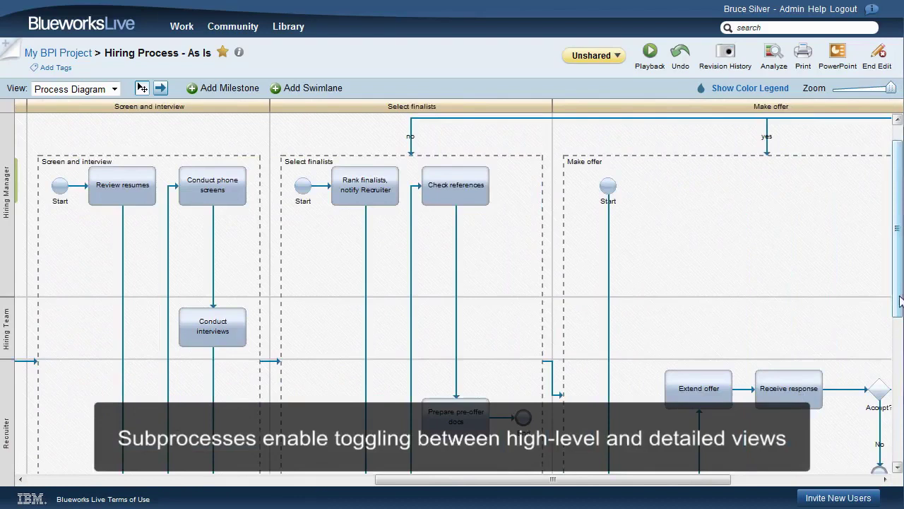
pyautogui.moveTo(903, 299); pyautogui.dragTo(897, 386)
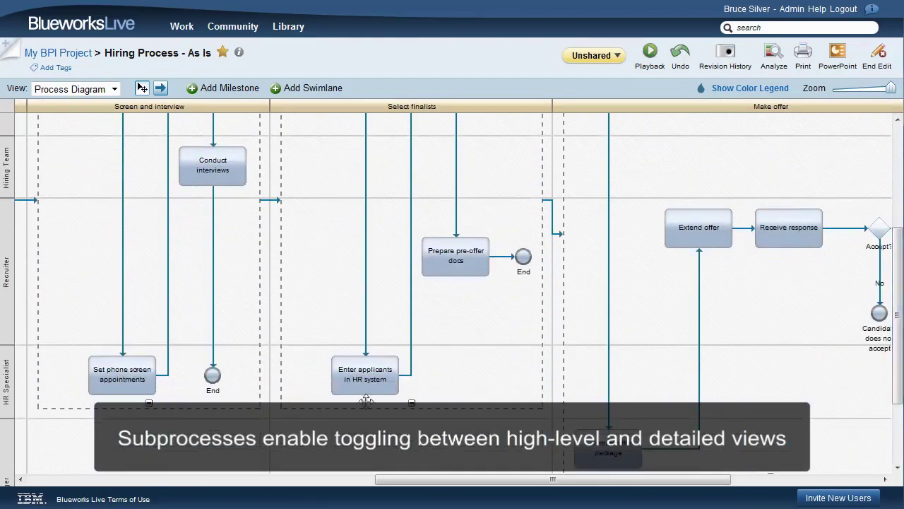
pyautogui.click(148, 403)
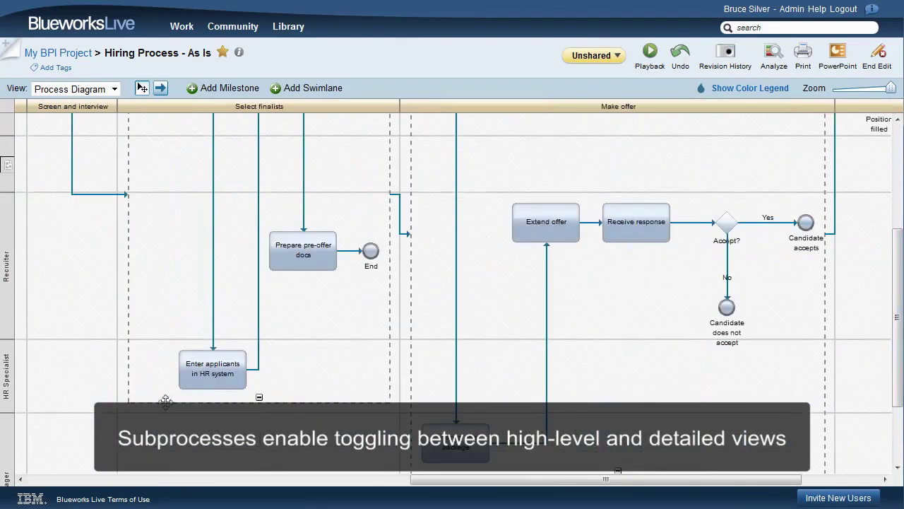
pyautogui.click(260, 397)
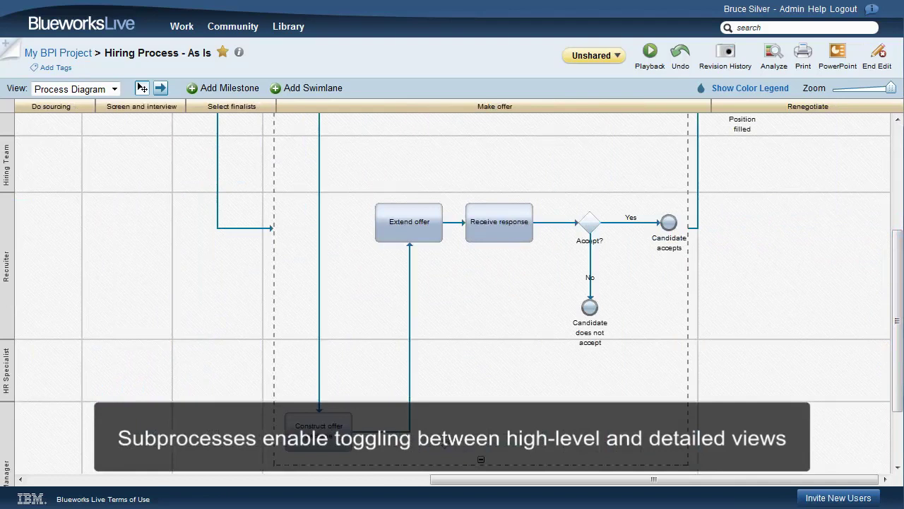
pyautogui.click(480, 459)
pyautogui.moveTo(483, 471); pyautogui.dragTo(259, 460)
pyautogui.click(258, 459)
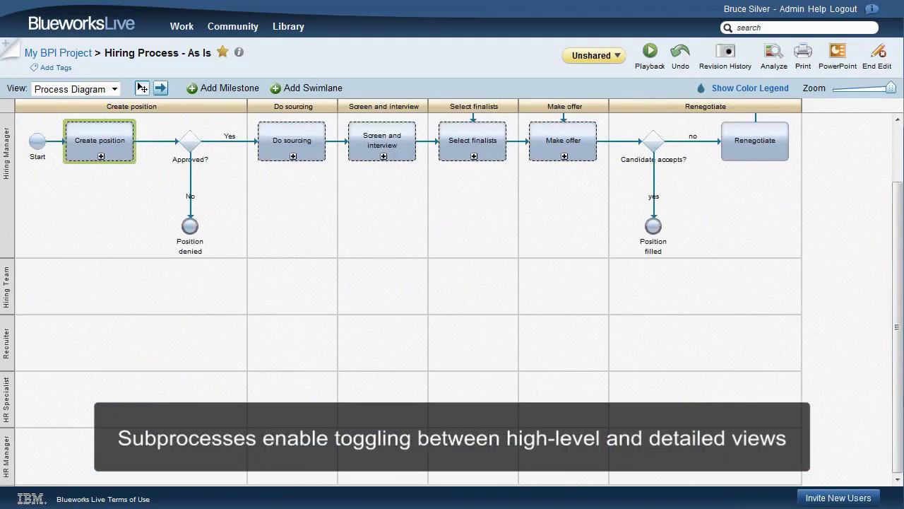
# Expand the Do sourcing sub-process to view its detailed activities, and collapse it again
pyautogui.moveTo(895, 362); pyautogui.dragTo(894, 297)
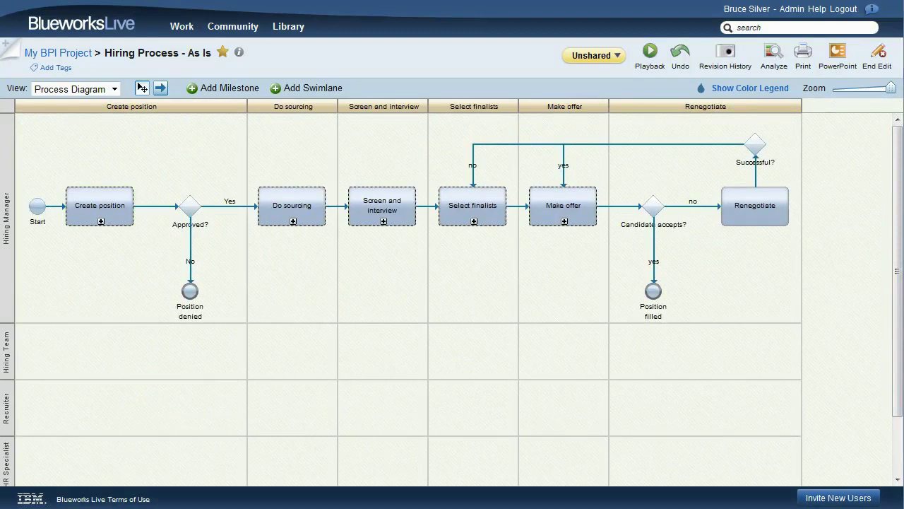
pyautogui.click(293, 222)
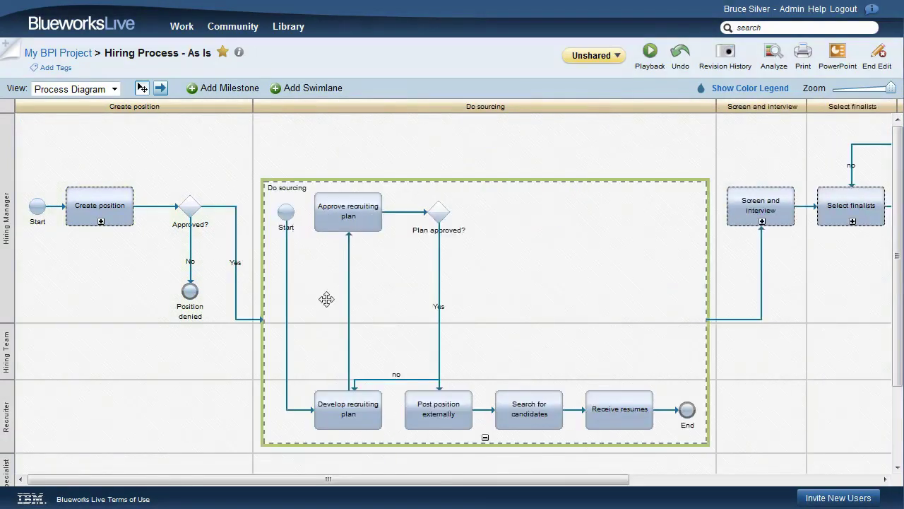
pyautogui.click(484, 440)
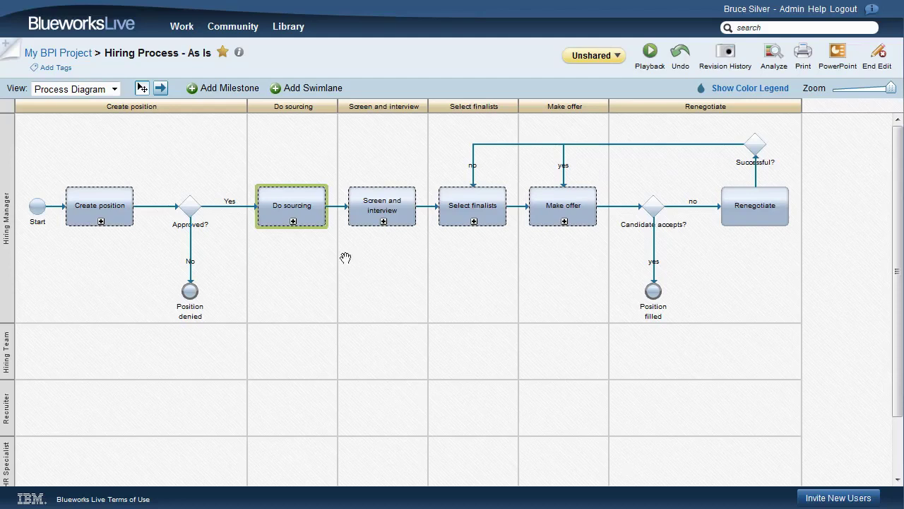
# Save the Do sourcing sub-process as a linked process named "Do sourcing" in the My BPI Project space
pyautogui.rightClick(312, 216)
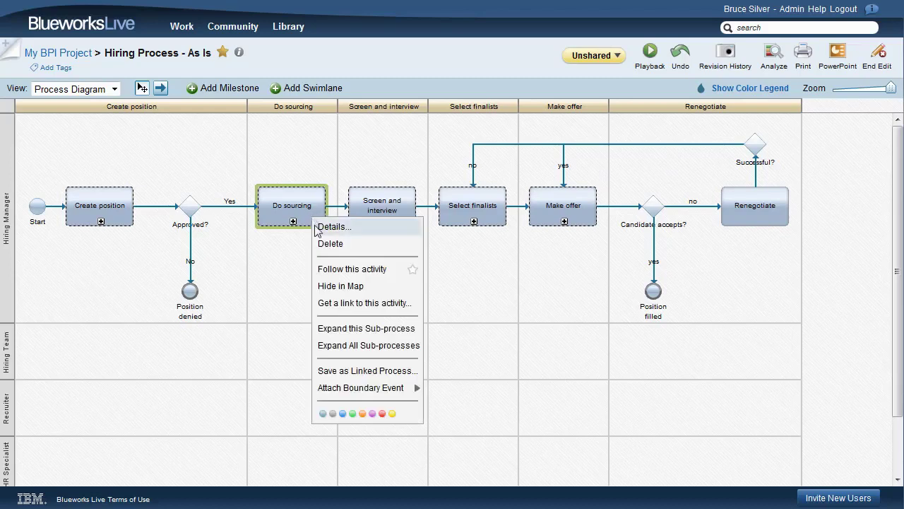
pyautogui.click(343, 370)
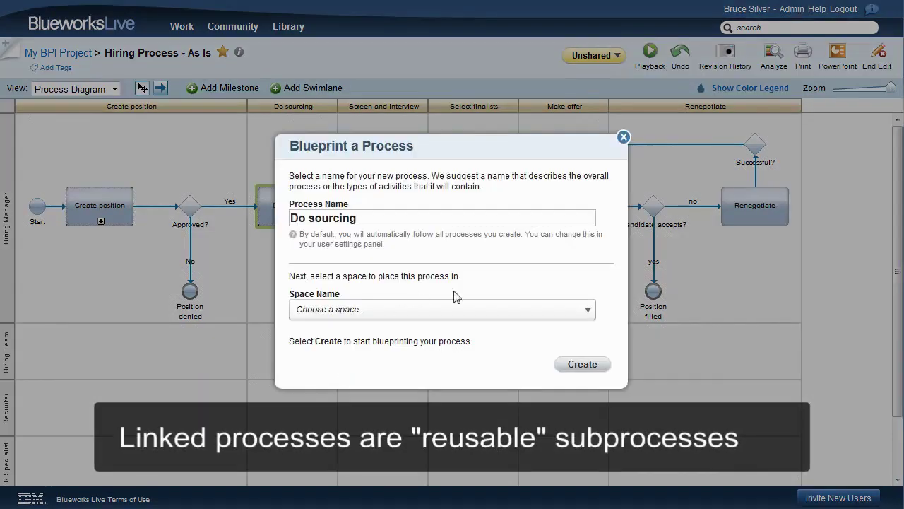
pyautogui.click(588, 312)
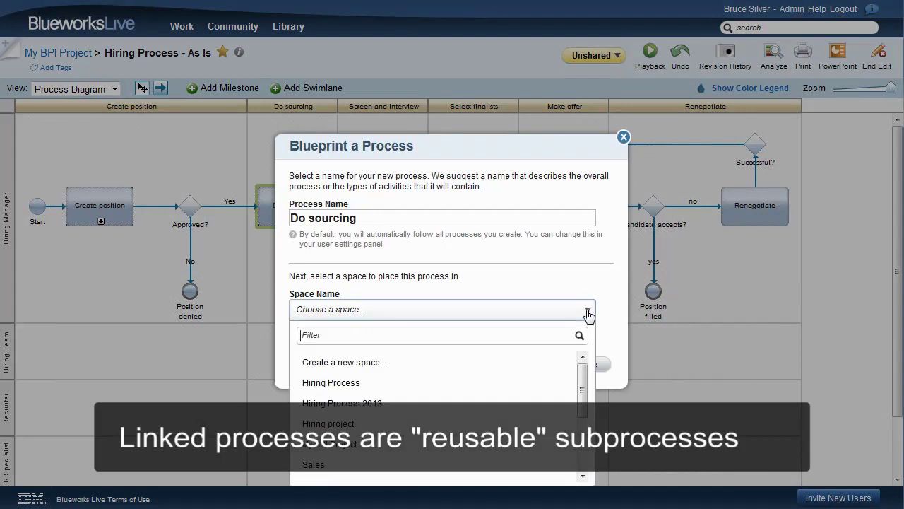
pyautogui.click(357, 456)
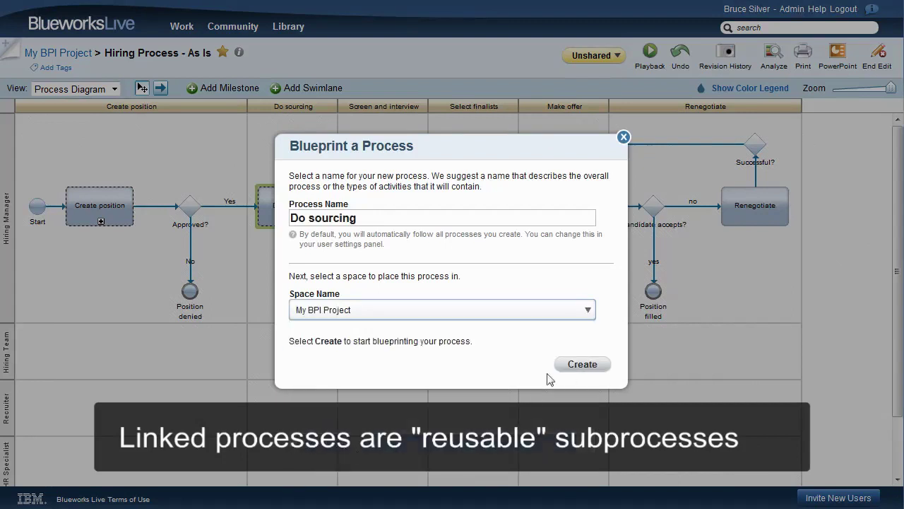
pyautogui.click(575, 364)
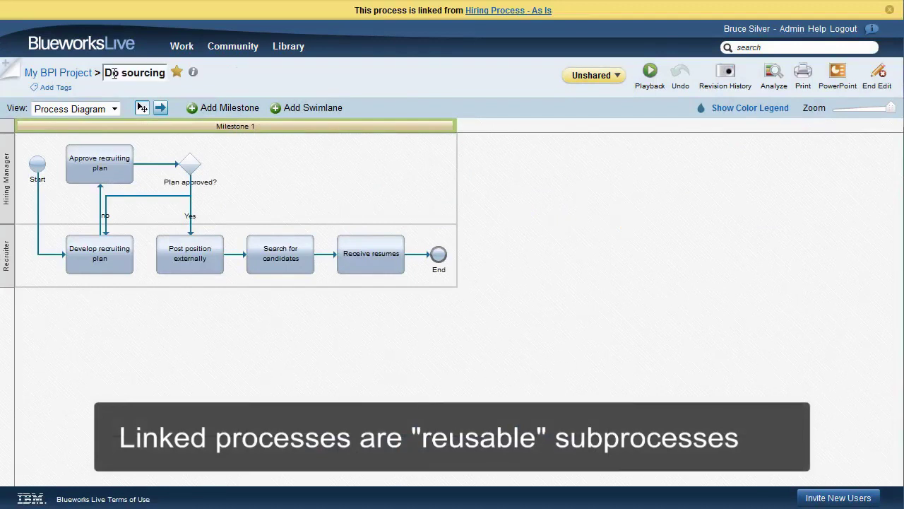
# Return to the parent Hiring Process - As Is diagram and check the link marker on the Do sourcing activity
pyautogui.click(523, 12)
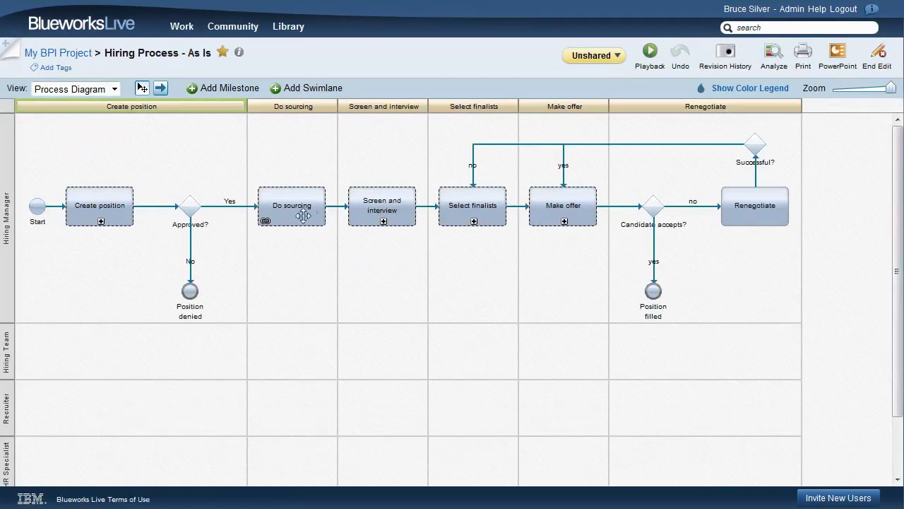
pyautogui.click(268, 225)
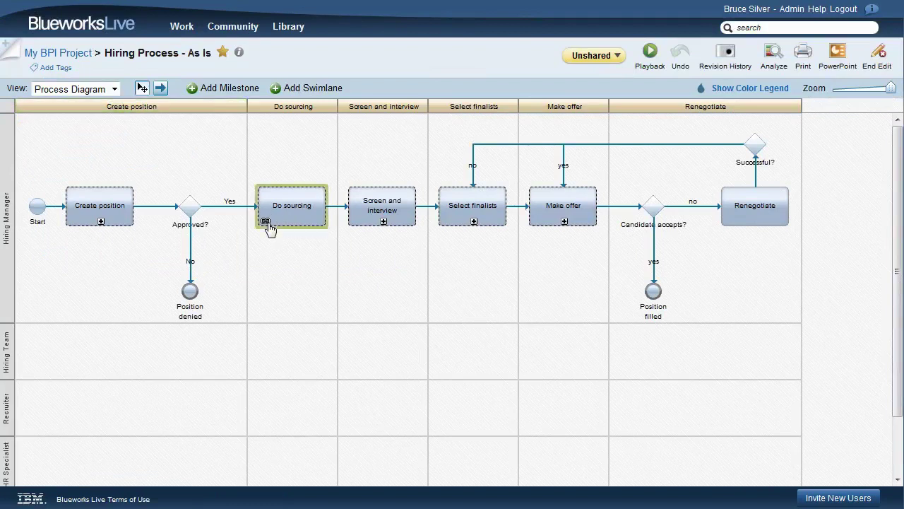
pyautogui.click(270, 258)
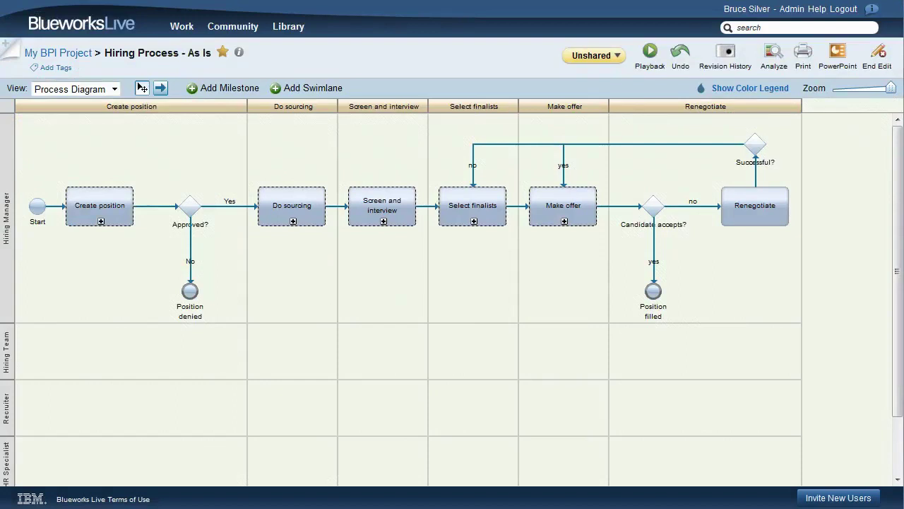
# Toggle Do sourcing between its detailed and high-level views, leaving it collapsed
pyautogui.click(294, 222)
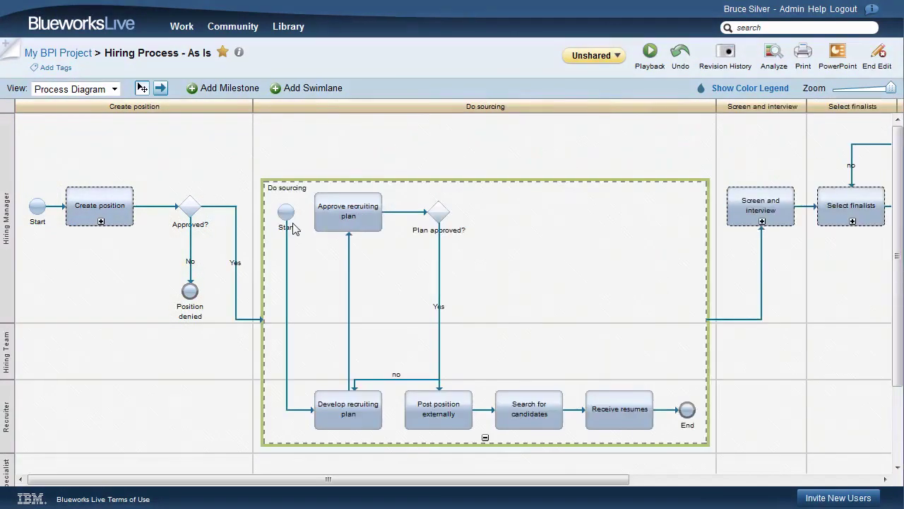
pyautogui.click(486, 440)
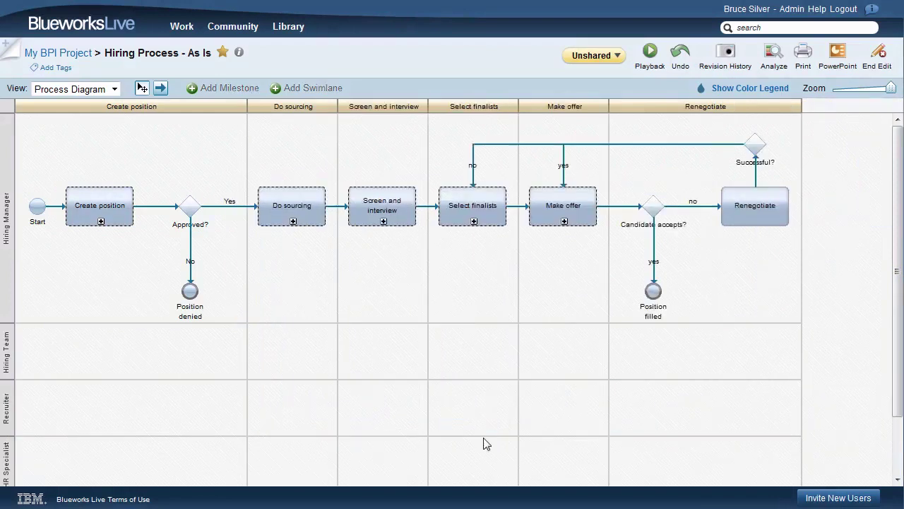